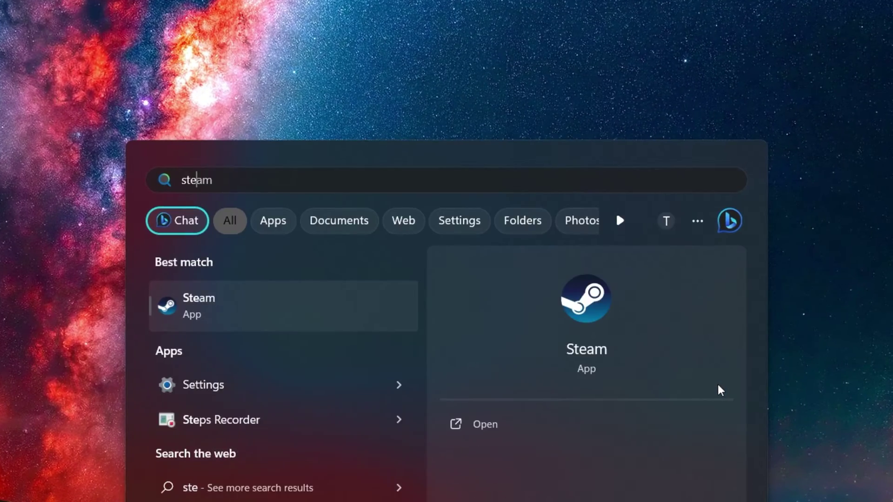
# - Launch Steam and go to the Voice page of Steam Settings
pyautogui.press('Return')
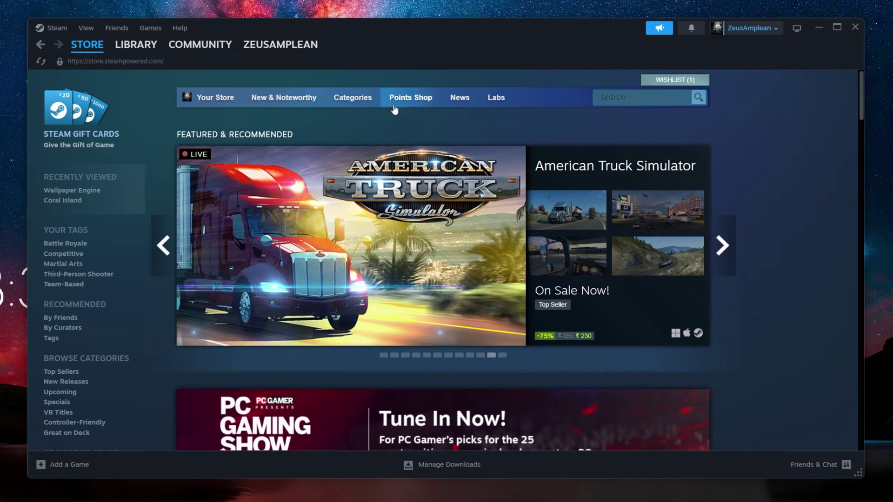
pyautogui.click(53, 28)
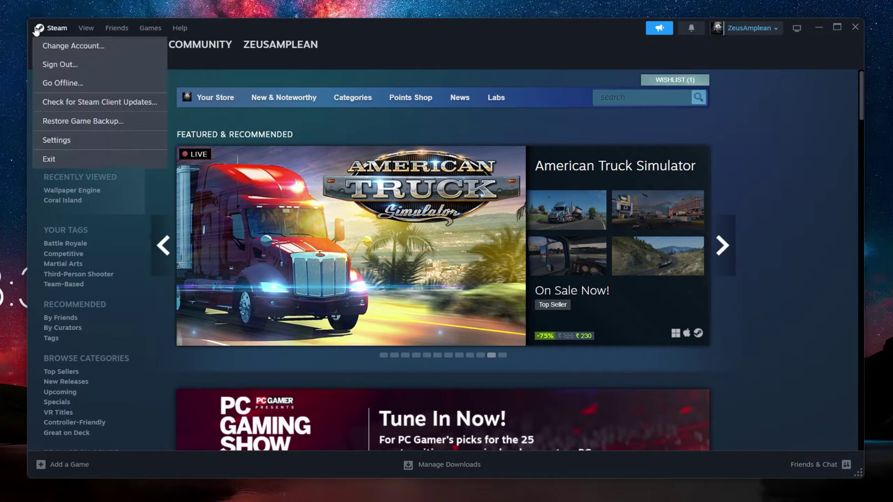
pyautogui.click(76, 142)
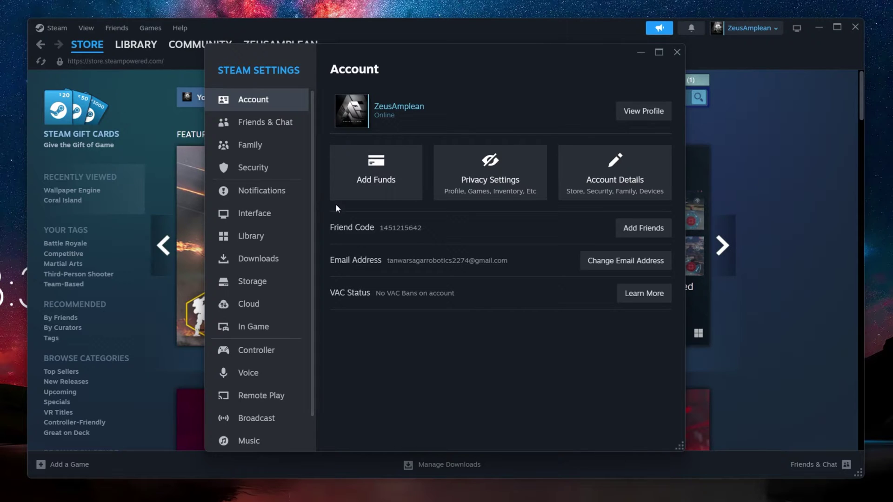
pyautogui.click(261, 375)
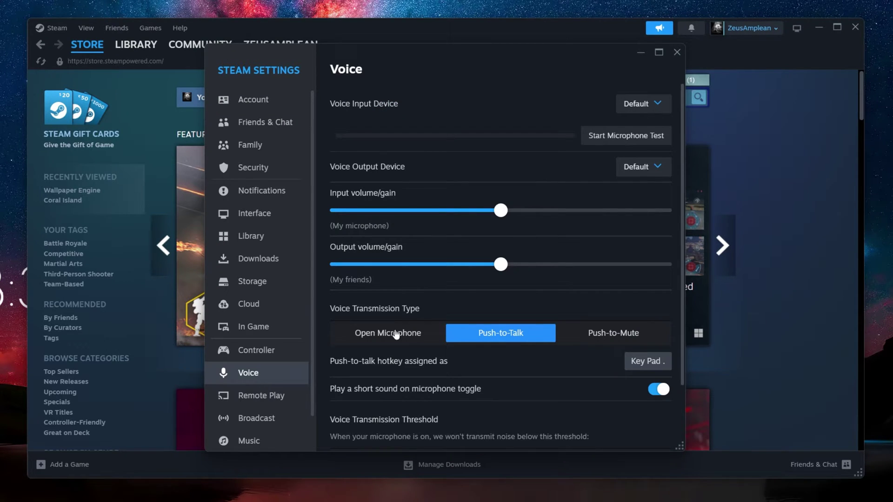
# - Keep both the voice input and output devices set to Default
pyautogui.click(638, 105)
pyautogui.click(648, 112)
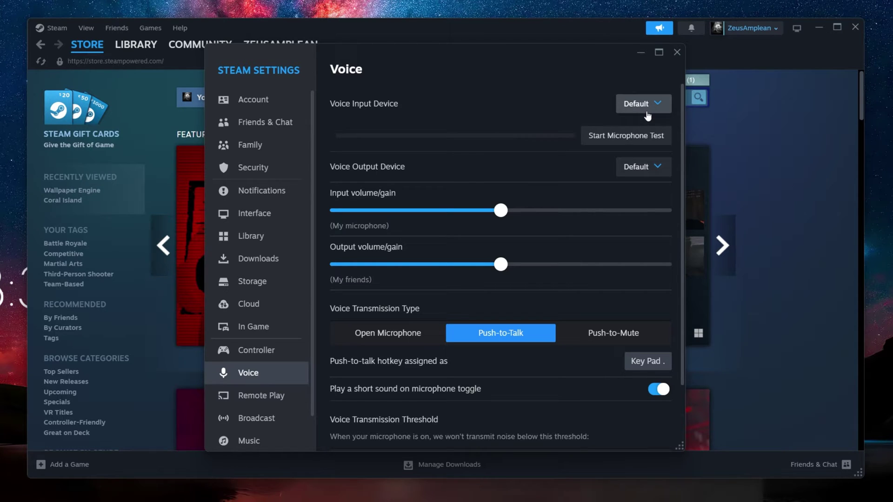
pyautogui.click(646, 172)
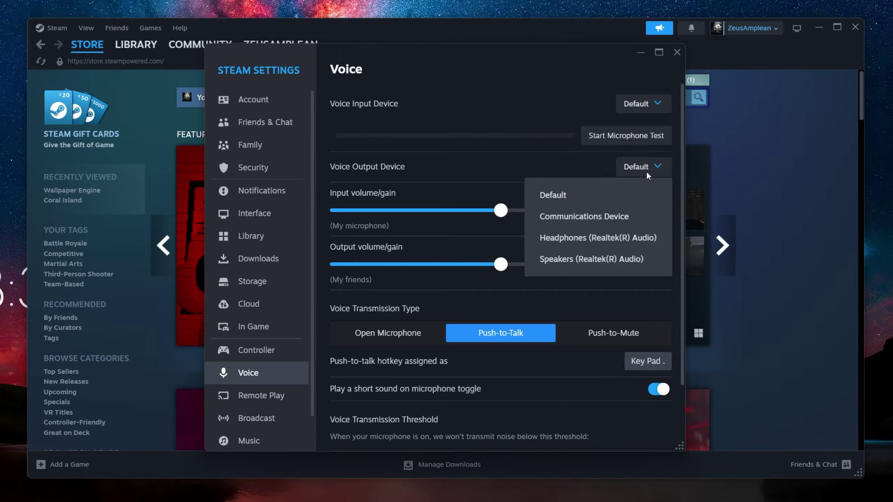
pyautogui.click(647, 174)
# - Run and end a microphone test, then minimize Steam Settings
pyautogui.click(649, 136)
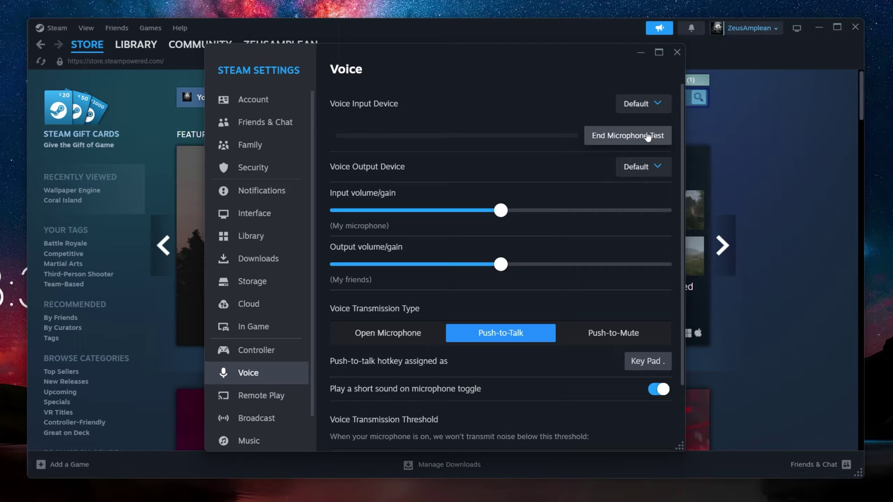
pyautogui.click(641, 147)
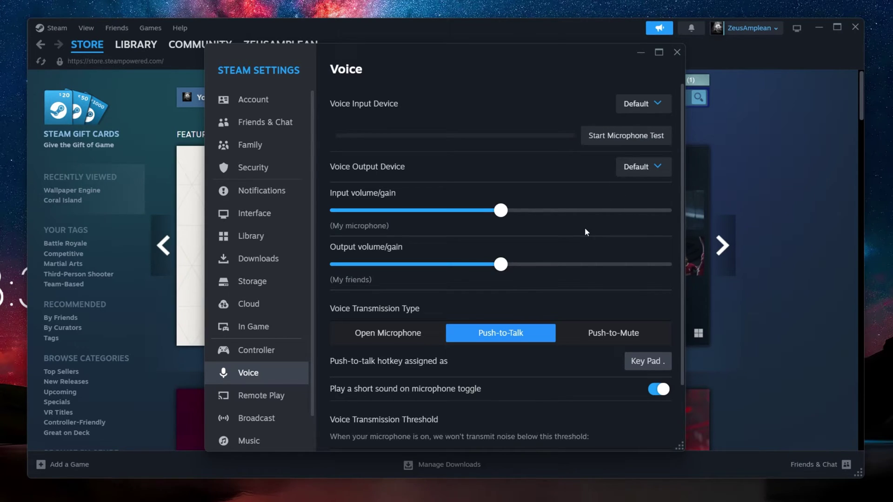
pyautogui.scroll(-1, 584, 227)
pyautogui.scroll(2, 585, 228)
pyautogui.click(641, 53)
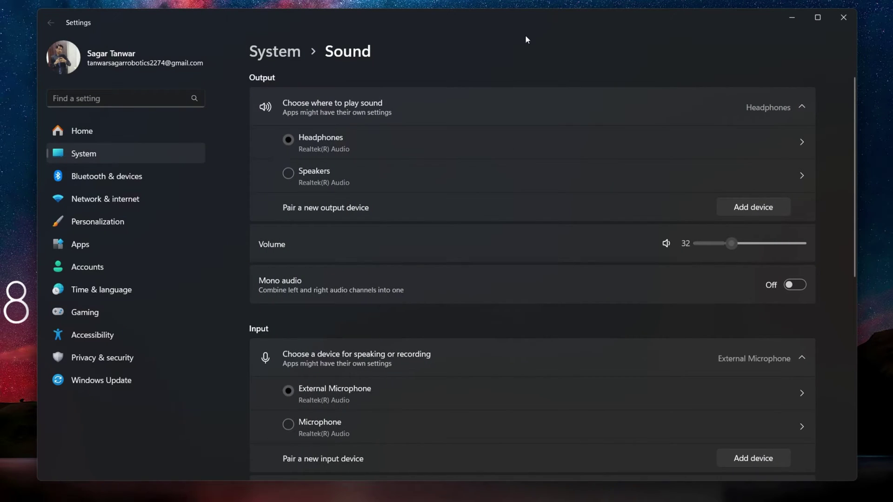
# - Switch the Windows input to Microphone, then back to External Microphone, and minimize Settings
pyautogui.scroll(-1, 408, 345)
pyautogui.scroll(-4, 407, 345)
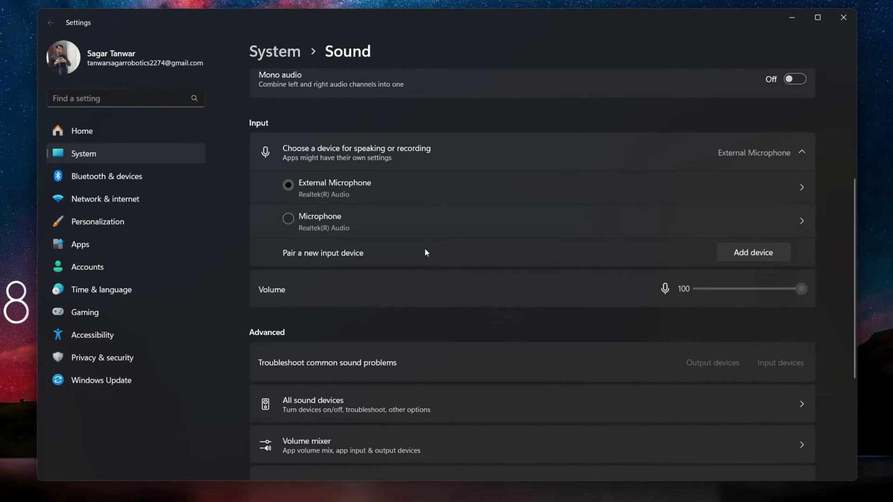
pyautogui.click(287, 218)
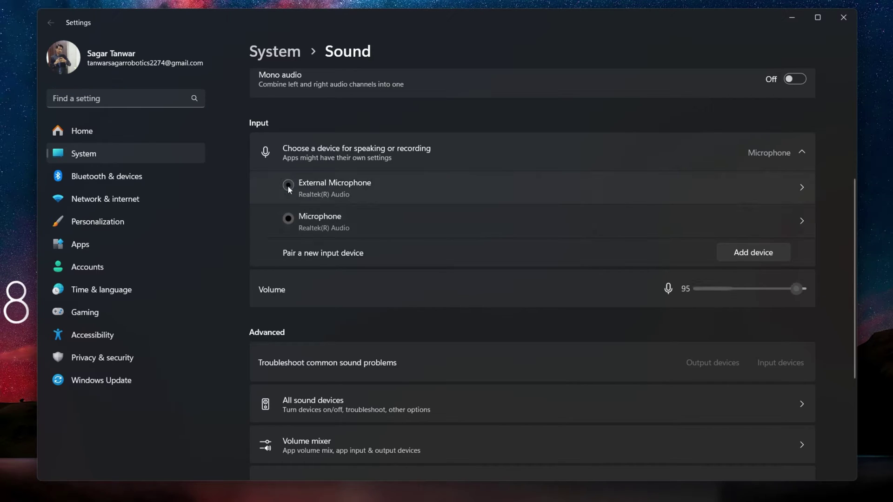
pyautogui.click(288, 185)
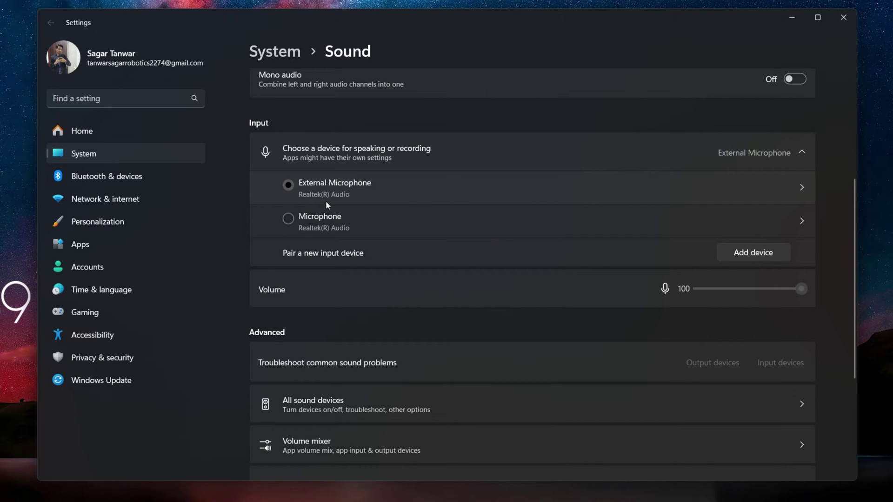
pyautogui.scroll(-3, 417, 301)
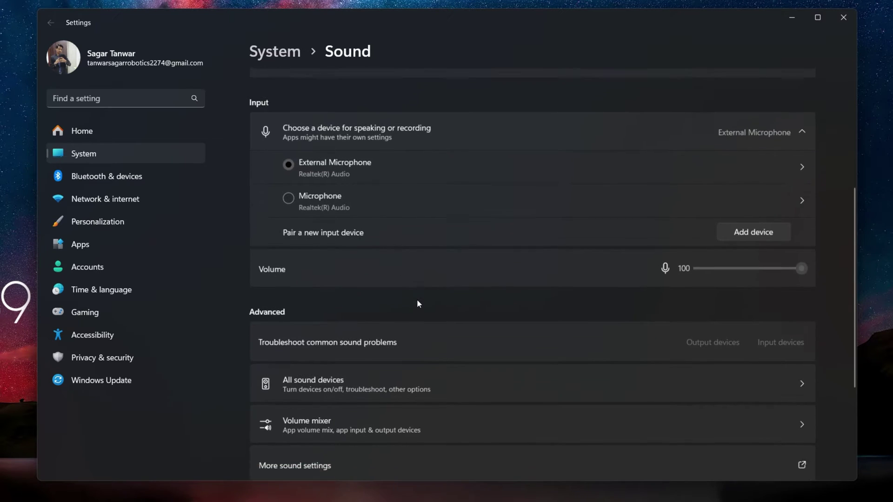
pyautogui.click(790, 18)
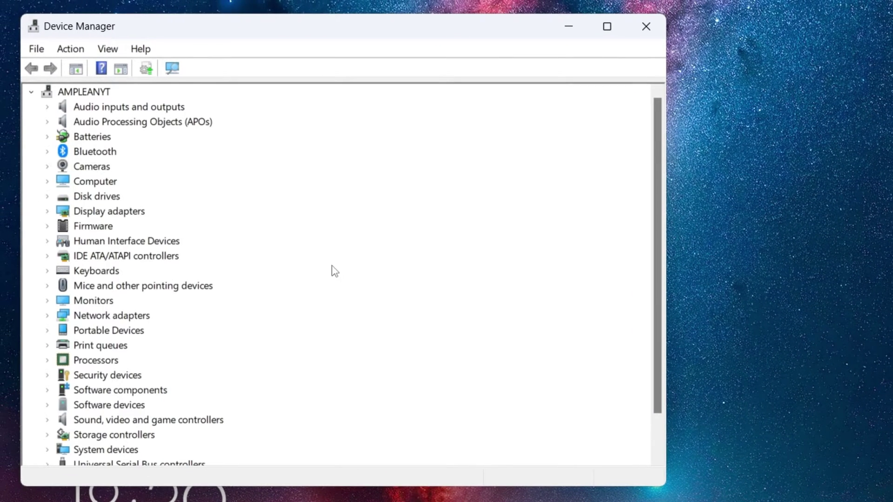
# - Search automatically for a newer External Microphone driver, which confirms the best one is installed, then close the window
pyautogui.scroll(-2, 70, 368)
pyautogui.scroll(2, 70, 372)
pyautogui.click(47, 107)
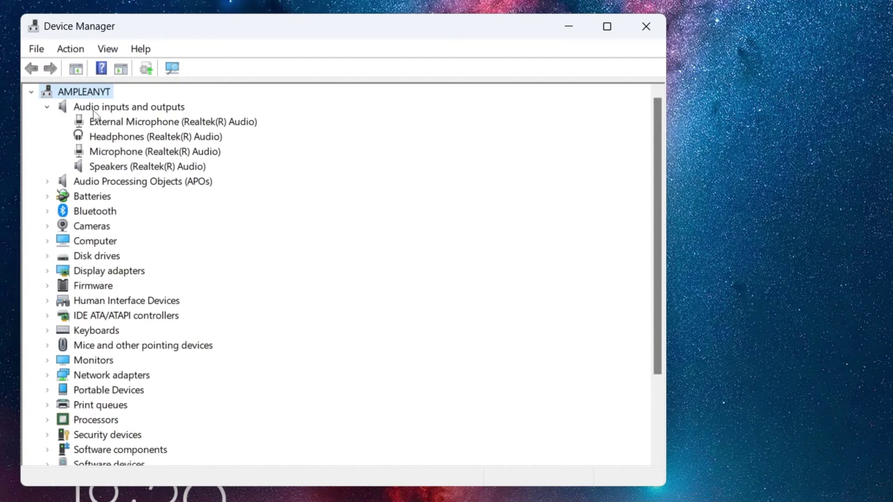
pyautogui.rightClick(149, 126)
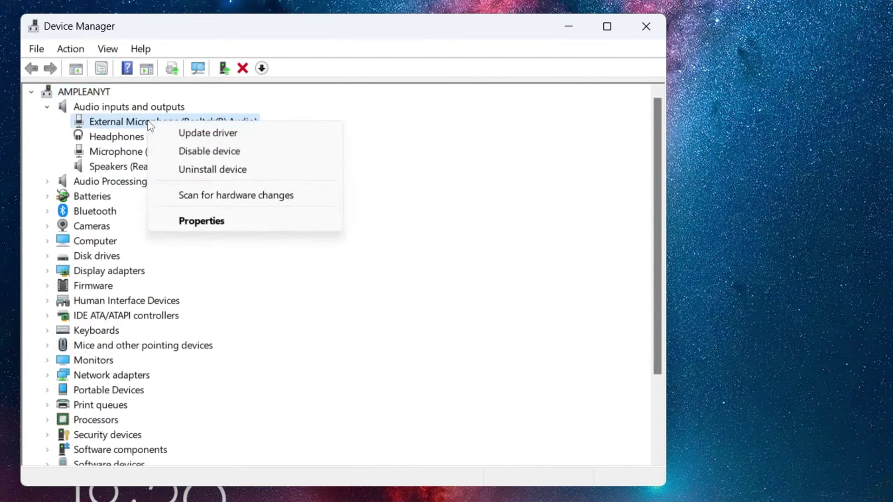
pyautogui.click(187, 132)
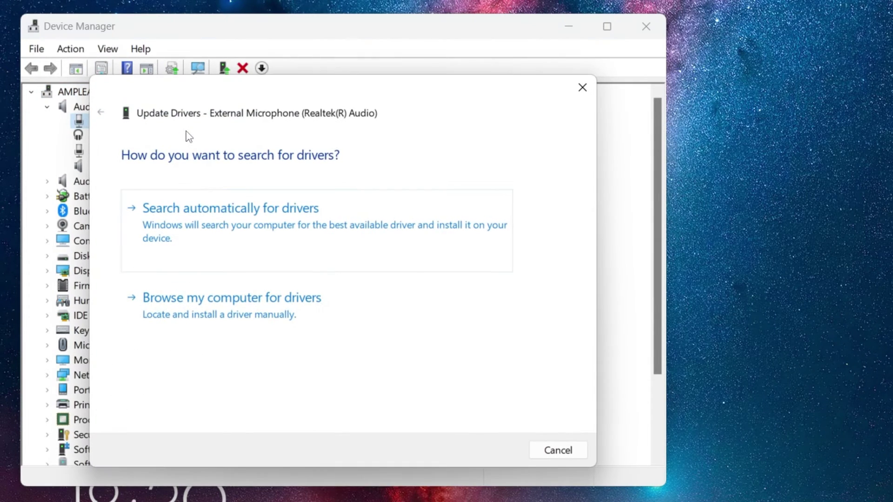
pyautogui.click(232, 228)
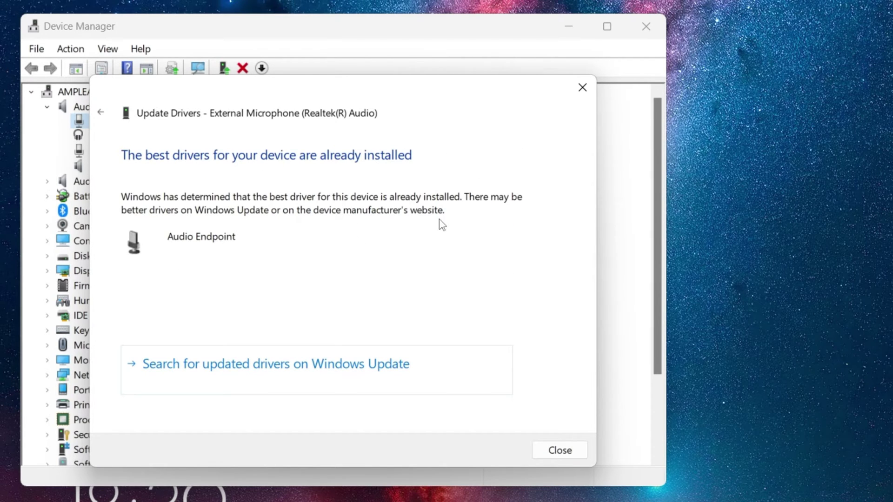
pyautogui.click(583, 87)
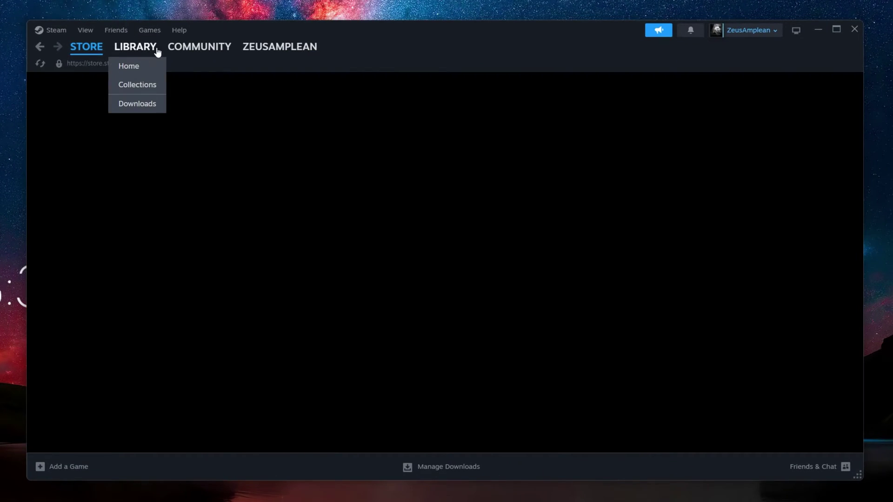
# - Open the Installed Files section of Counter-Strike 2's Properties from the library
pyautogui.click(158, 51)
pyautogui.click(120, 158)
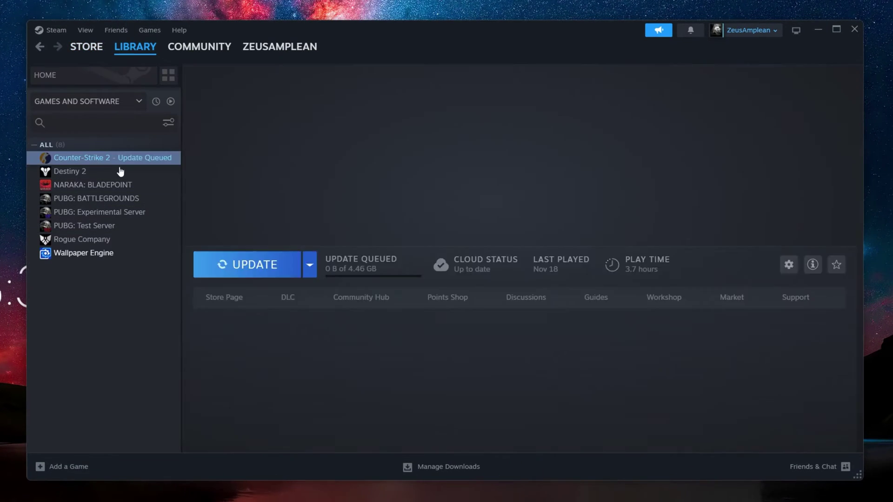
pyautogui.rightClick(119, 159)
pyautogui.click(160, 250)
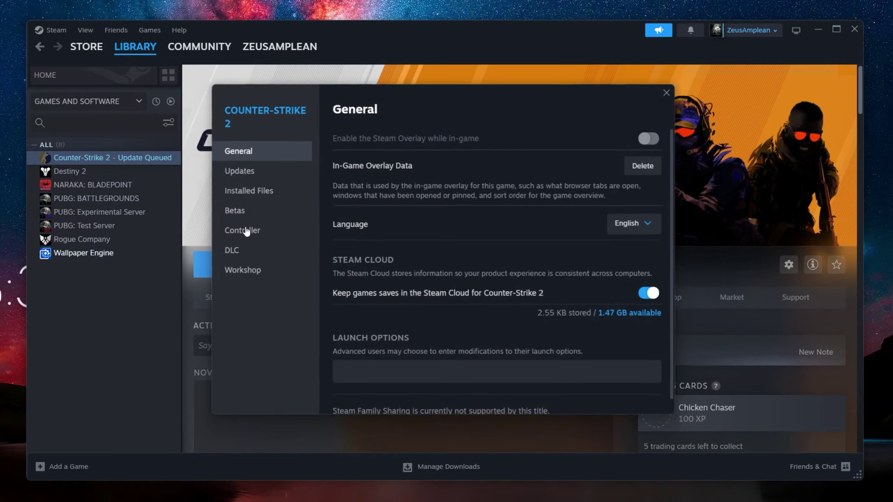
pyautogui.click(271, 194)
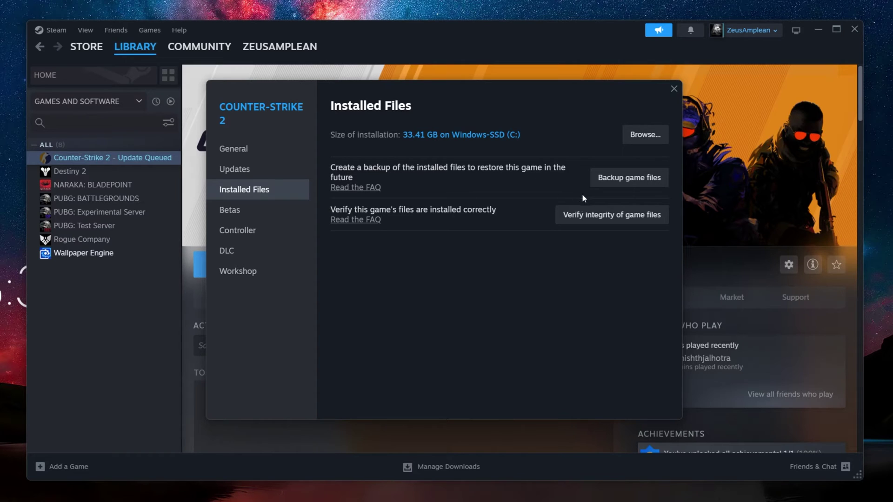
# - Start verifying Counter-Strike 2's game file integrity and close the Properties window
pyautogui.click(590, 215)
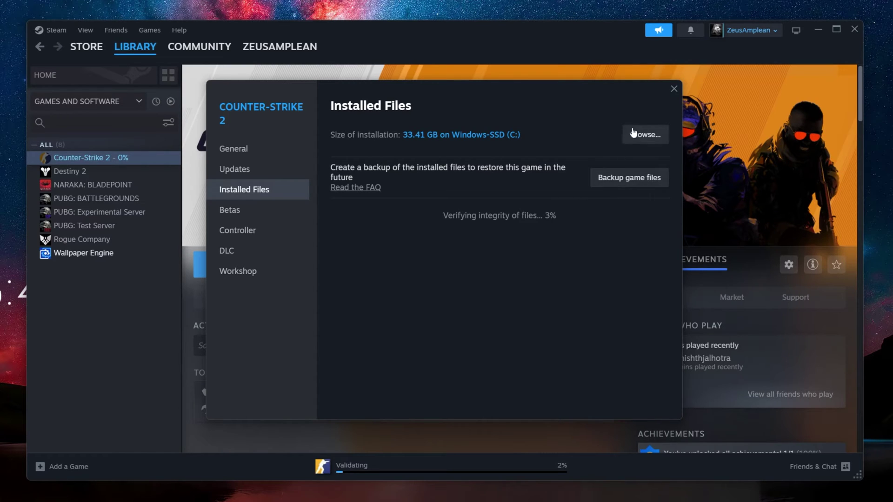
pyautogui.click(673, 88)
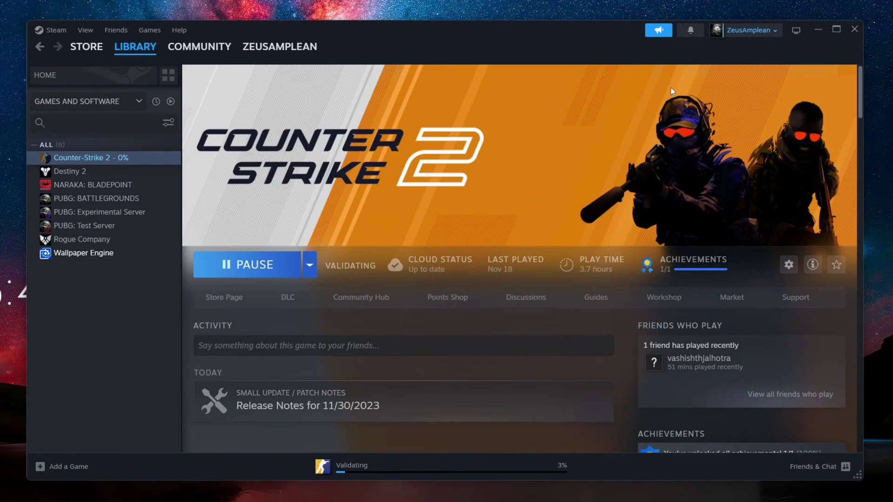
pyautogui.rightClick(107, 159)
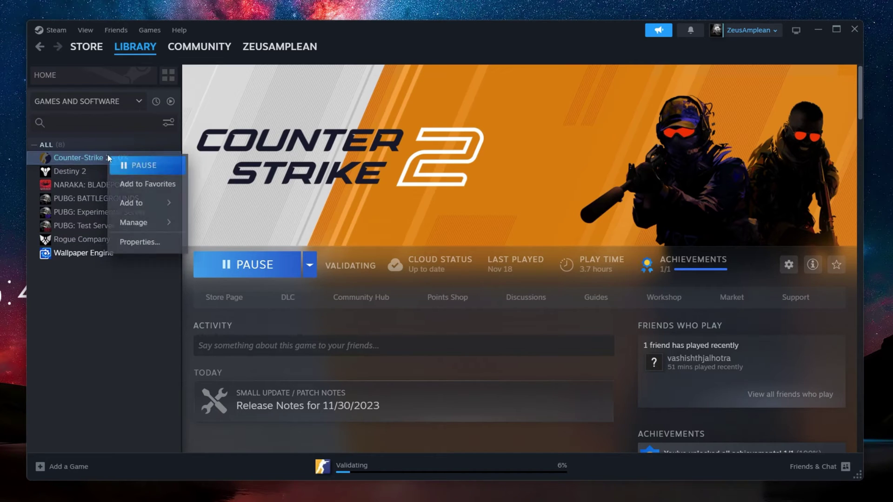
pyautogui.moveTo(140, 218)
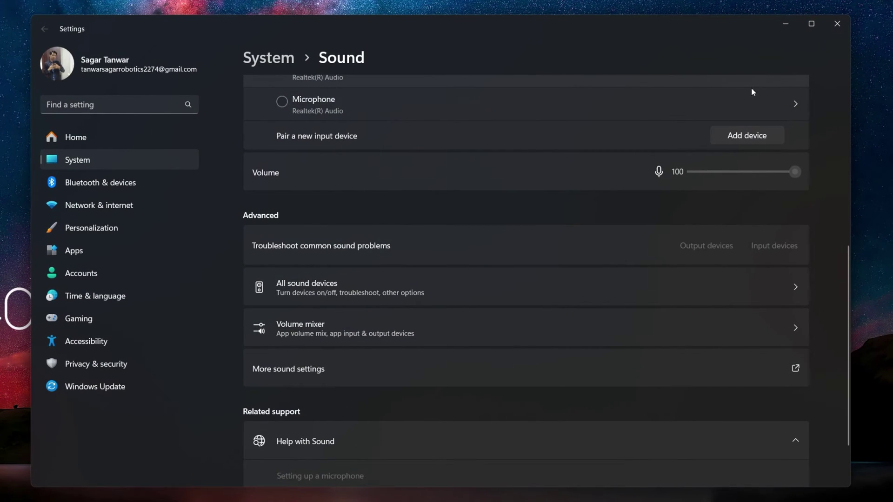
# - Go to the Microphone page under Privacy & security
pyautogui.click(110, 364)
pyautogui.scroll(-8, 327, 301)
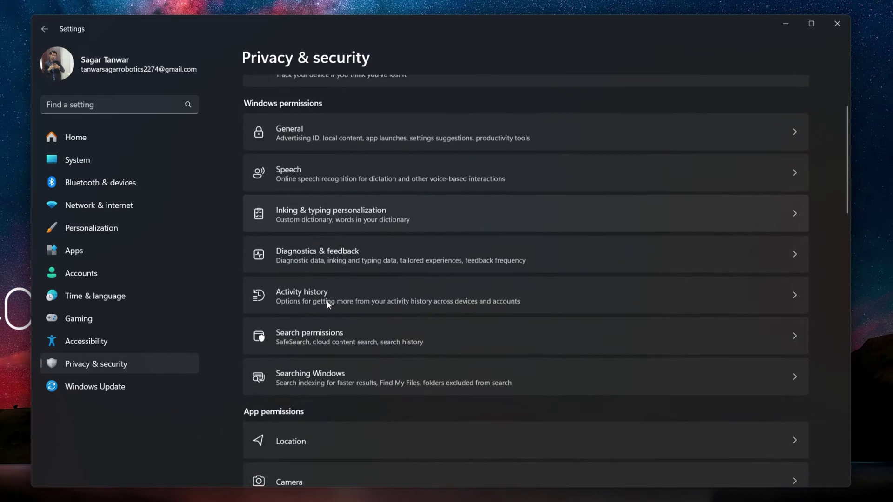
pyautogui.click(380, 240)
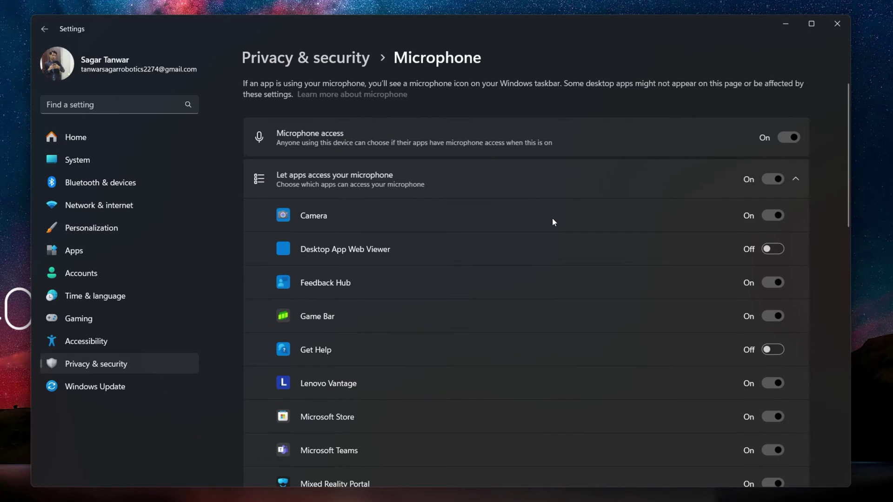
# - Turn app microphone access off and back on, check Steam in the app list, and minimize Settings
pyautogui.click(776, 182)
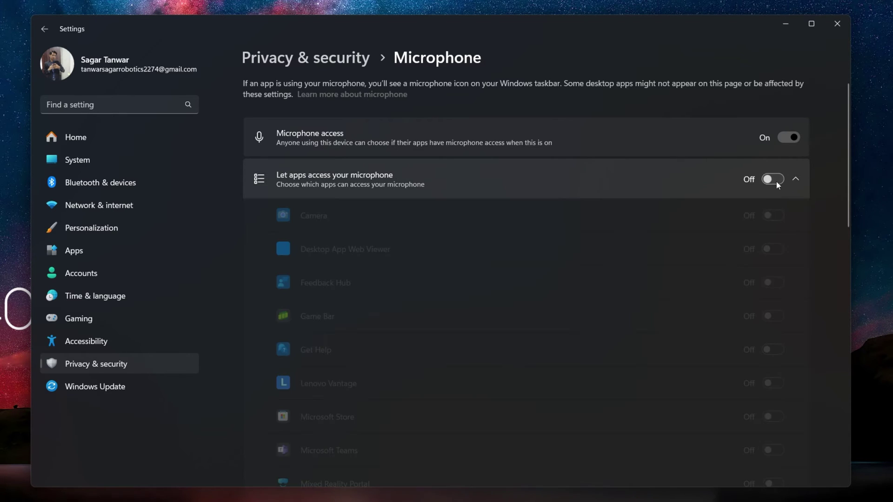
pyautogui.click(777, 181)
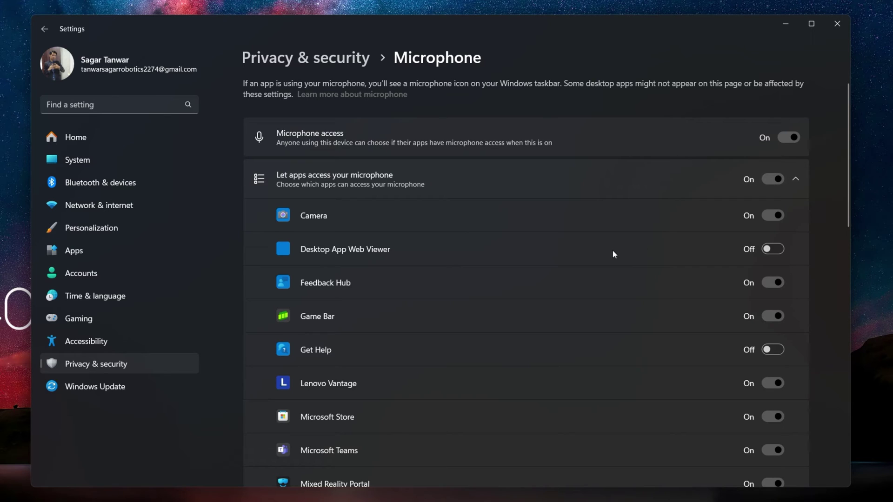
pyautogui.scroll(-12, 612, 251)
pyautogui.scroll(5, 615, 263)
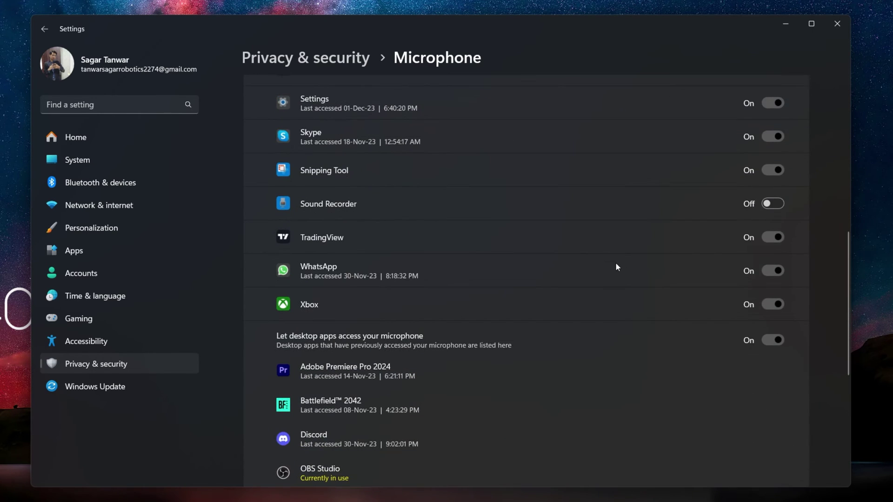
pyautogui.scroll(-5, 616, 269)
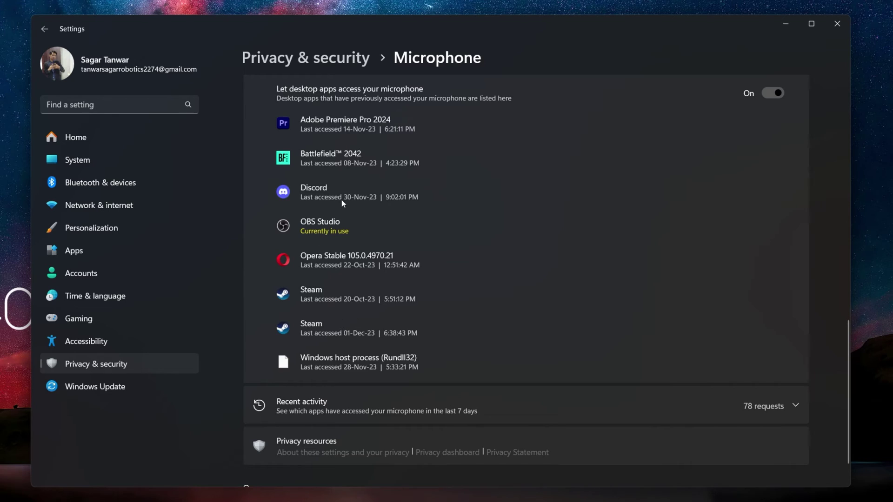
pyautogui.scroll(8, 384, 199)
pyautogui.scroll(2, 556, 156)
pyautogui.click(786, 24)
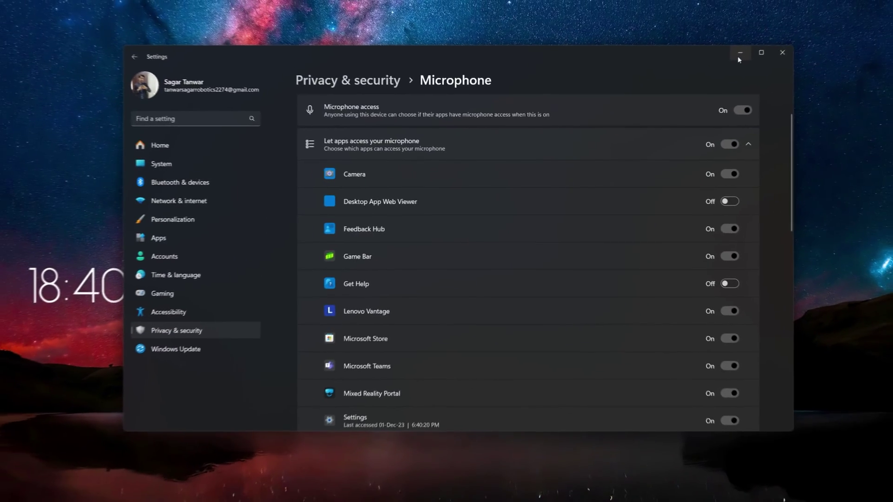